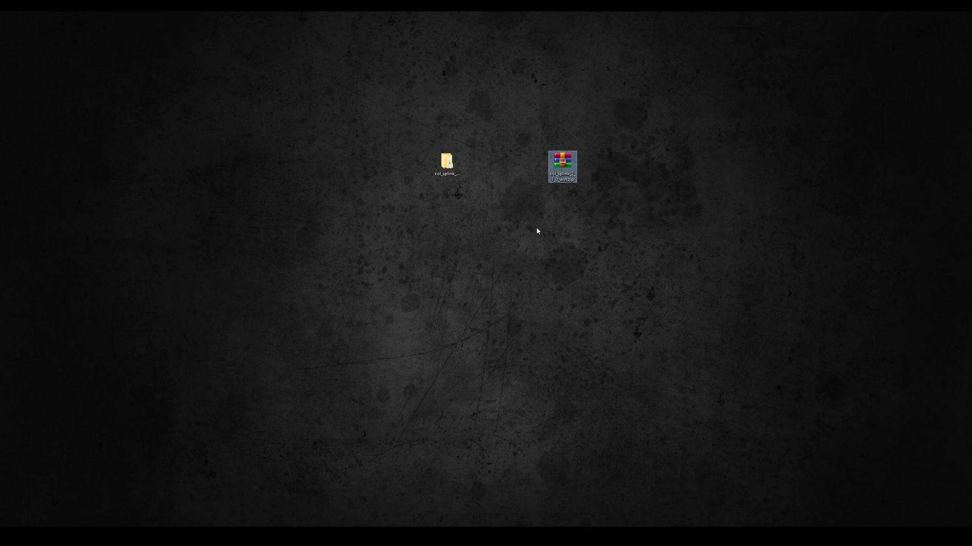
- Select the xol_splink plugin folder inside the extracted download to copy it
{"action": "left_click", "coordinate": [447, 163]}
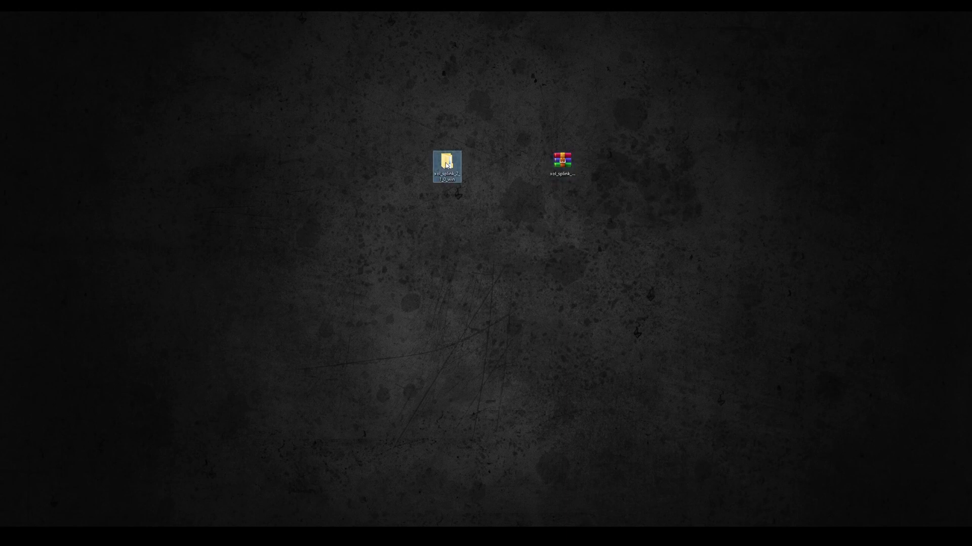
{"action": "double_click", "coordinate": [446, 164]}
{"action": "left_click", "coordinate": [245, 210]}
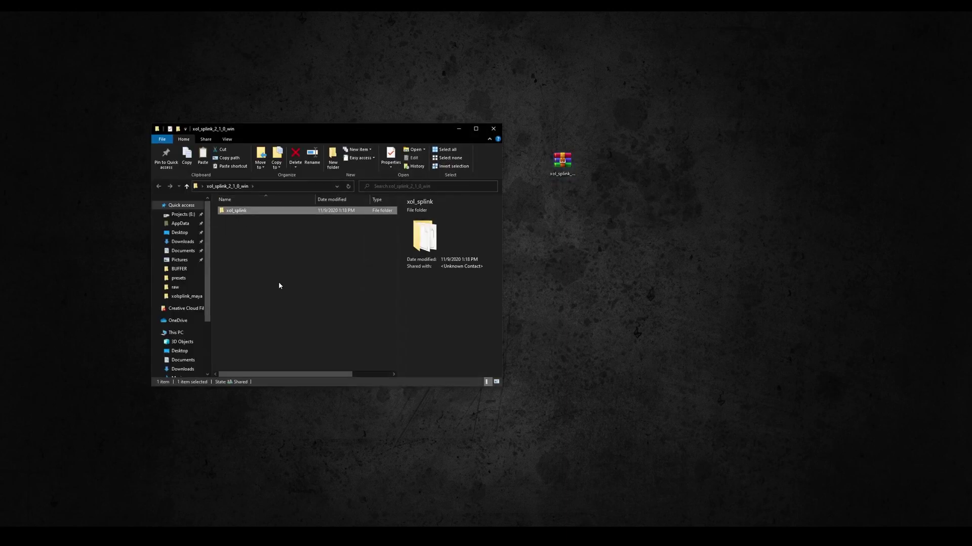
- Paste xol_splink into Documents > Allegorithmic > Substance Painter > python > plugins
{"action": "left_click", "coordinate": [181, 251]}
{"action": "double_click", "coordinate": [240, 242]}
{"action": "double_click", "coordinate": [238, 226]}
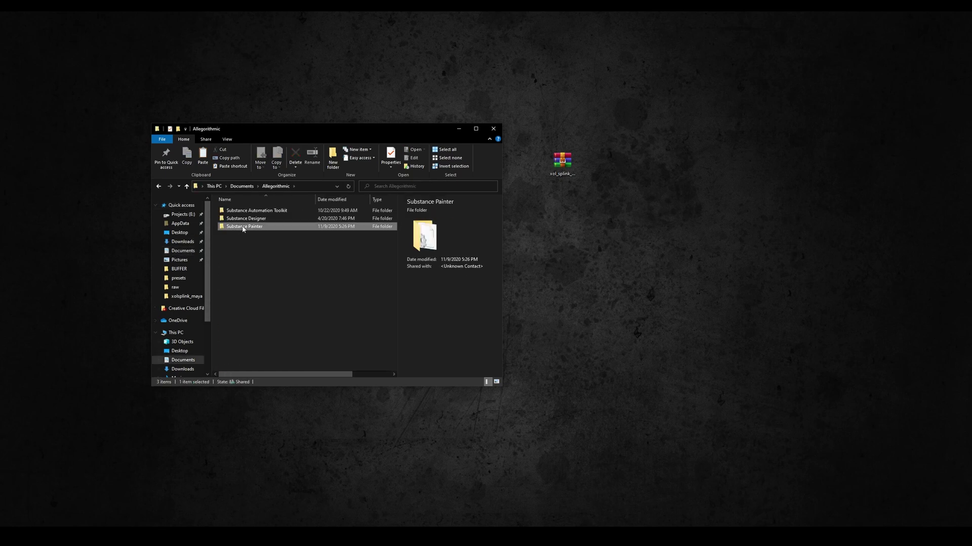
{"action": "double_click", "coordinate": [242, 226]}
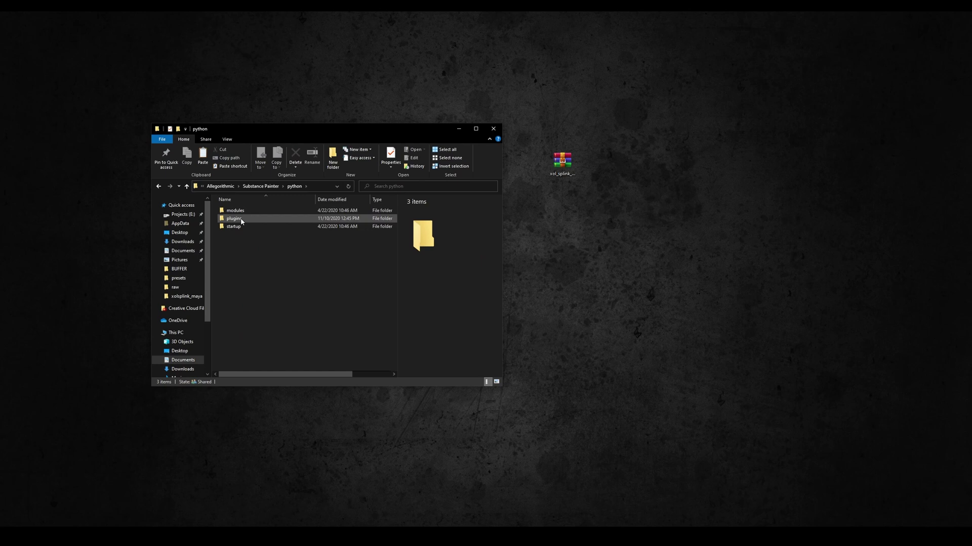
{"action": "double_click", "coordinate": [245, 218]}
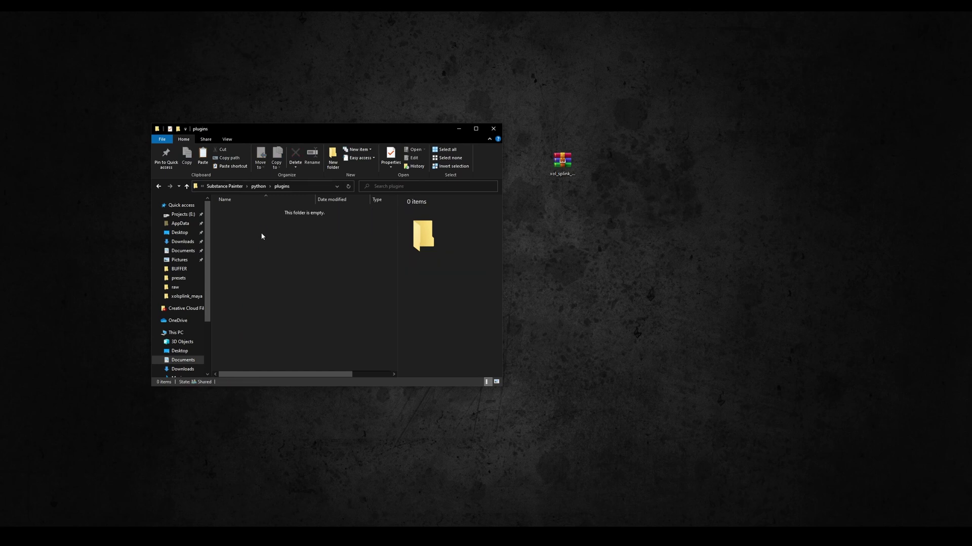
{"action": "key", "text": "ctrl+v"}
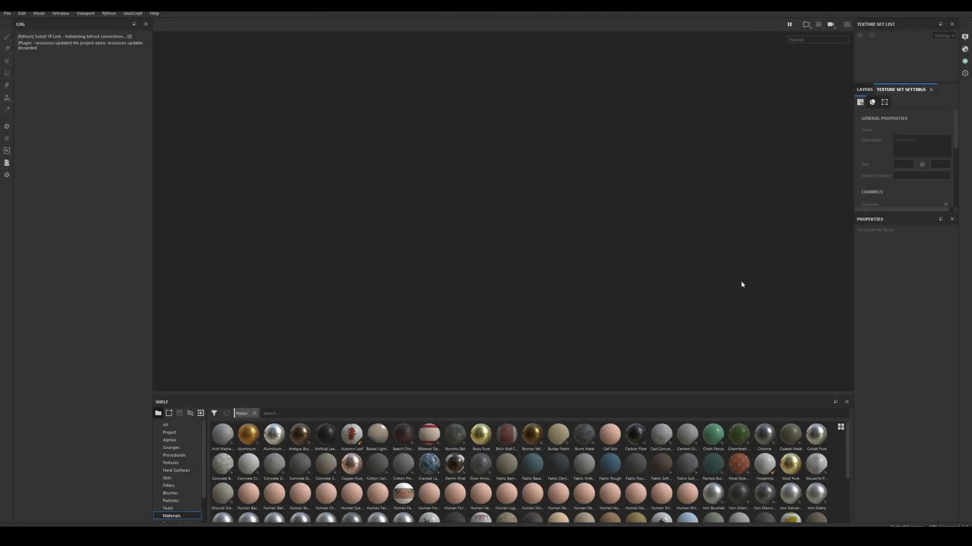
- Open the Xolotl Live Link panel and dock it above the Log panel
{"action": "left_click", "coordinate": [964, 61]}
{"action": "left_click_drag", "start_coordinate": [860, 68], "coordinate": [104, 398]}
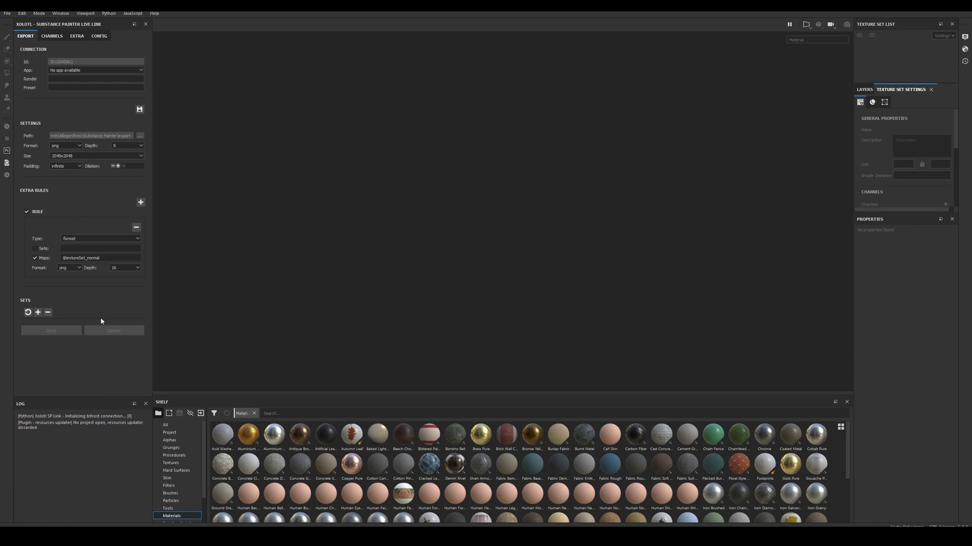
- In the Live Link CONFIG tab, paste the licence key and verify it
{"action": "left_click", "coordinate": [99, 35]}
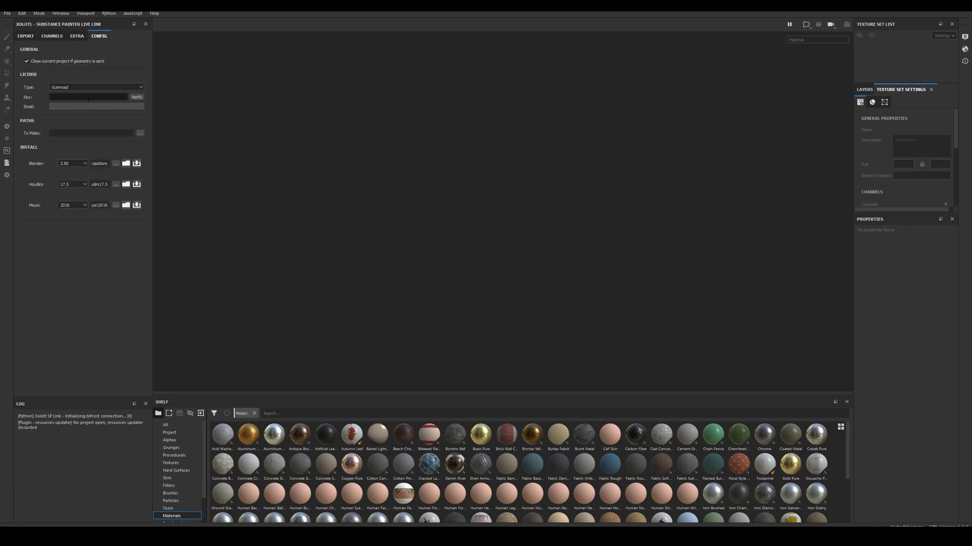
{"action": "key", "text": "ctrl+v"}
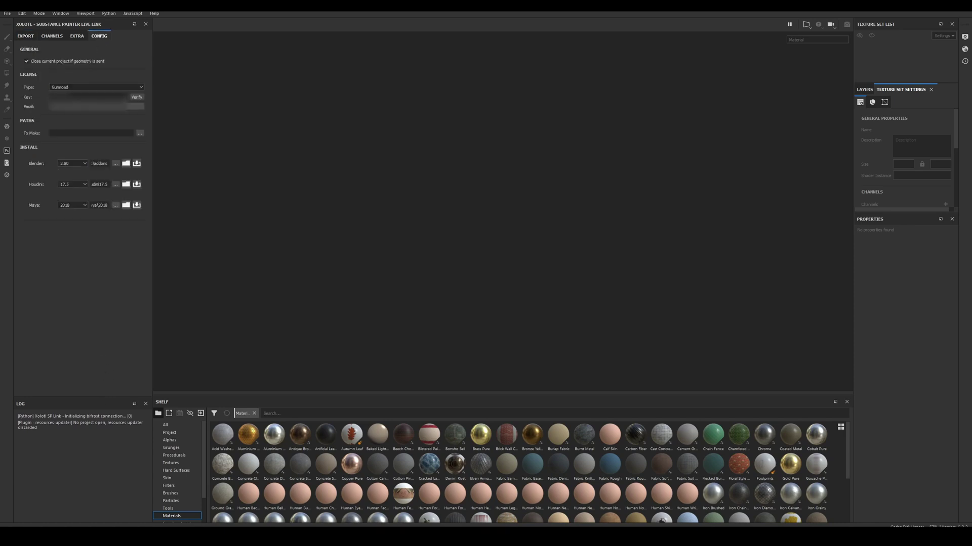
{"action": "left_click", "coordinate": [138, 98]}
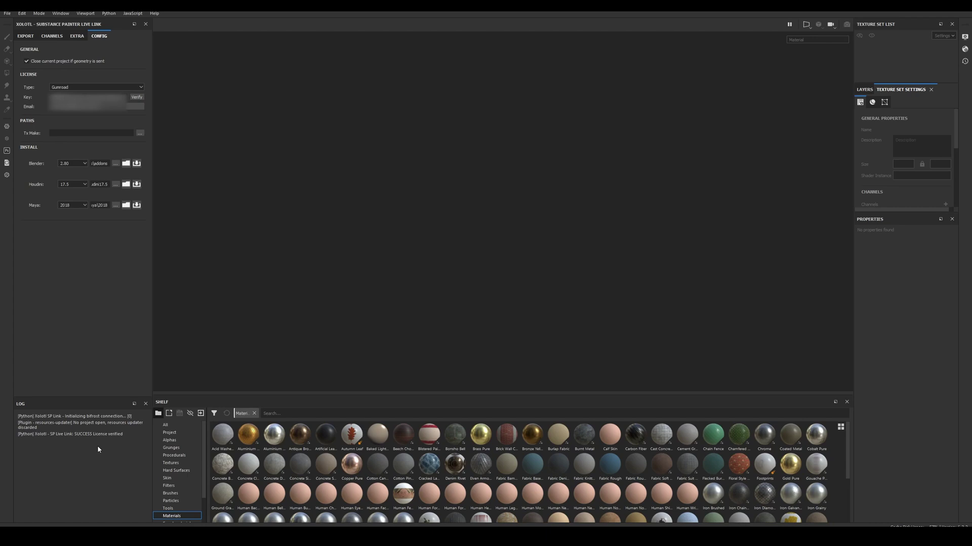
- Set the Houdini version to 18.0 and install the link plugin for it
{"action": "left_click", "coordinate": [75, 187]}
{"action": "left_click", "coordinate": [77, 196]}
{"action": "left_click", "coordinate": [137, 184]}
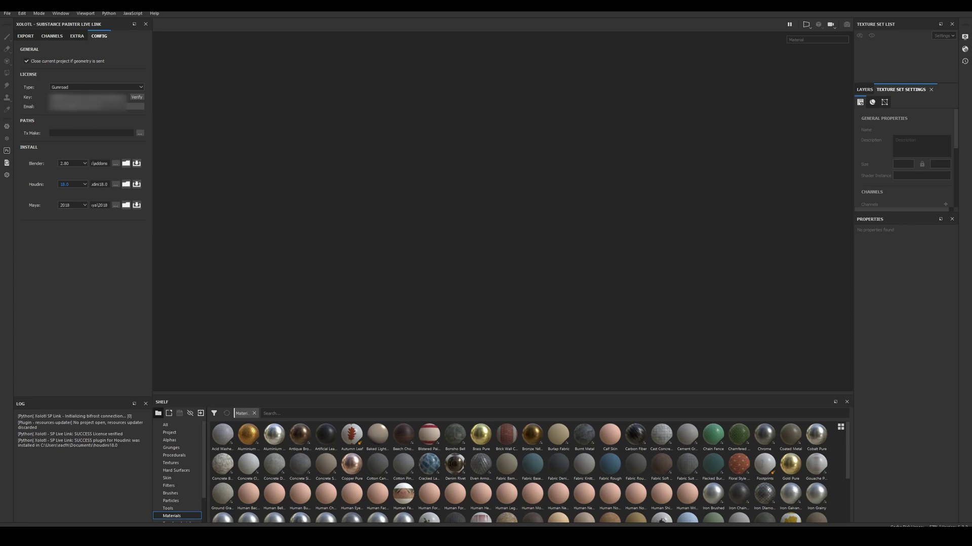
- Check xol_splink in houdini18.0's scripts/python folder and xolsplink.shelf in its toolbar folder
{"action": "left_click", "coordinate": [126, 185]}
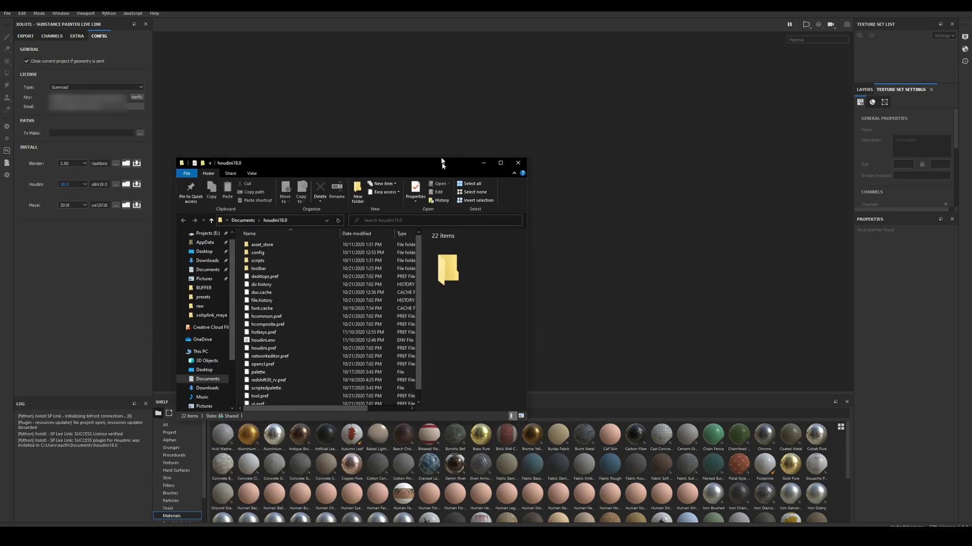
{"action": "double_click", "coordinate": [247, 241]}
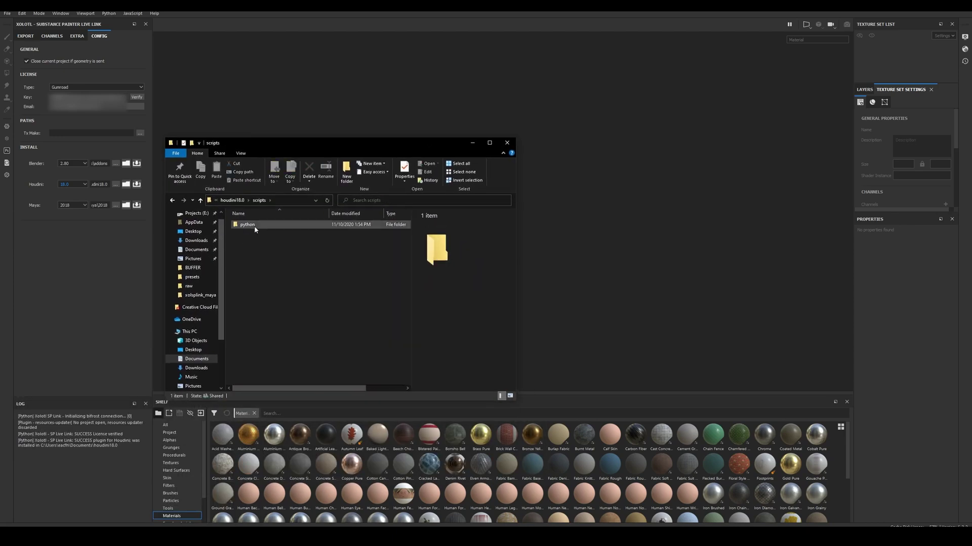
{"action": "double_click", "coordinate": [254, 226]}
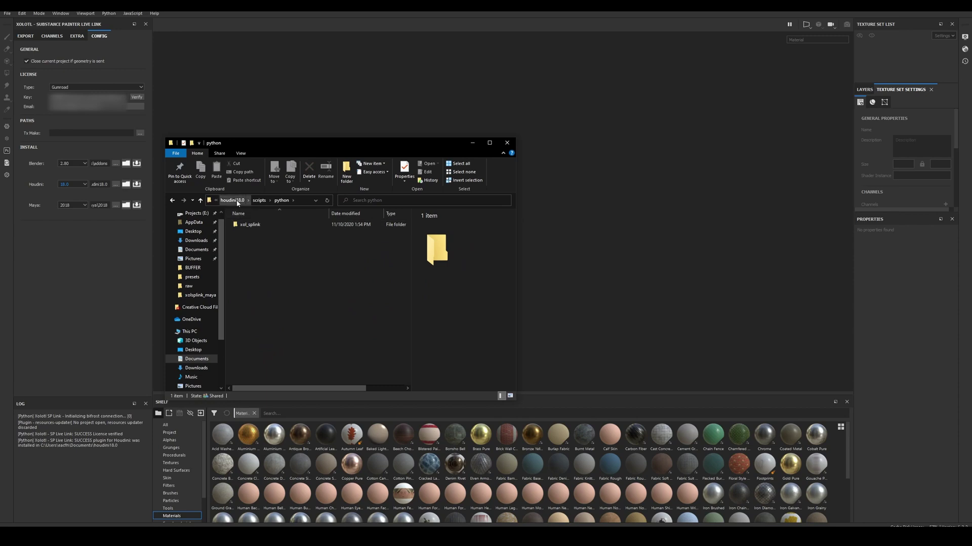
{"action": "left_click", "coordinate": [237, 202]}
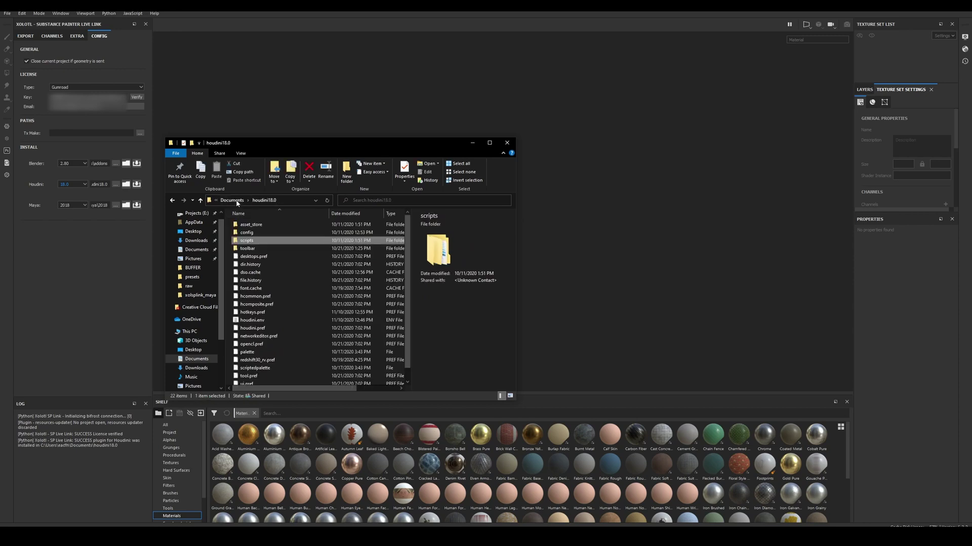
{"action": "double_click", "coordinate": [247, 249]}
{"action": "left_click", "coordinate": [255, 241]}
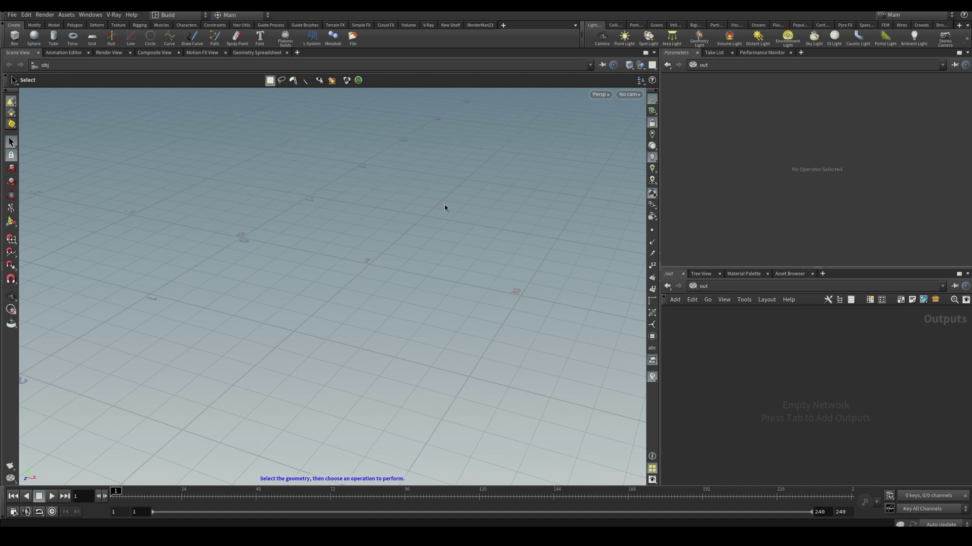
- Add the XolSPLink shelf to Houdini and bring up its SP Link dialog
{"action": "left_click", "coordinate": [503, 24]}
{"action": "key", "text": "Escape"}
{"action": "left_click", "coordinate": [503, 25]}
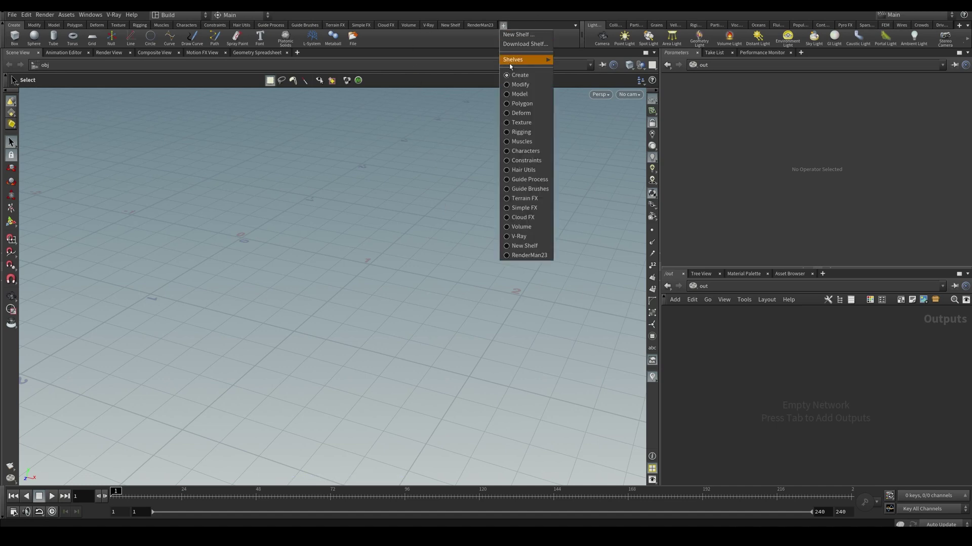
{"action": "mouse_move", "coordinate": [521, 59]}
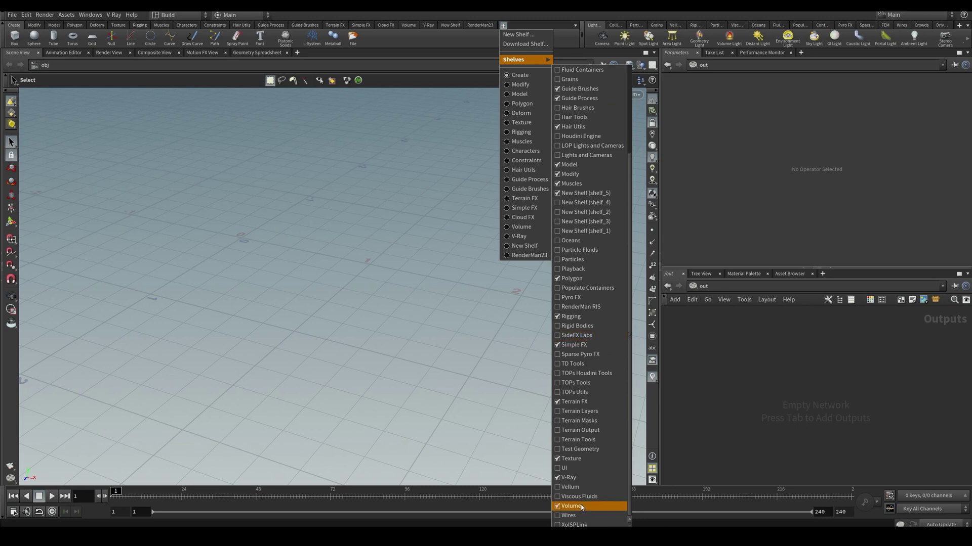
{"action": "left_click", "coordinate": [576, 525]}
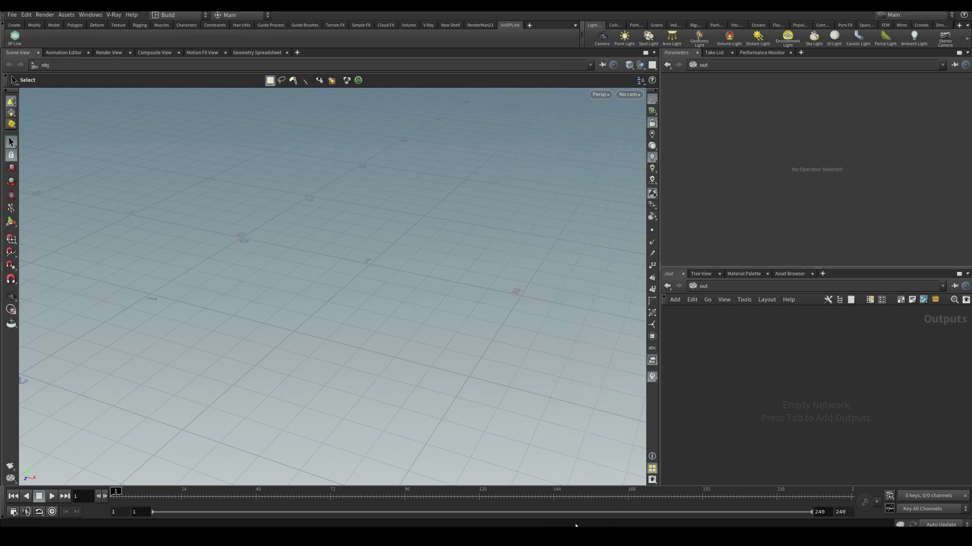
{"action": "left_click", "coordinate": [20, 43]}
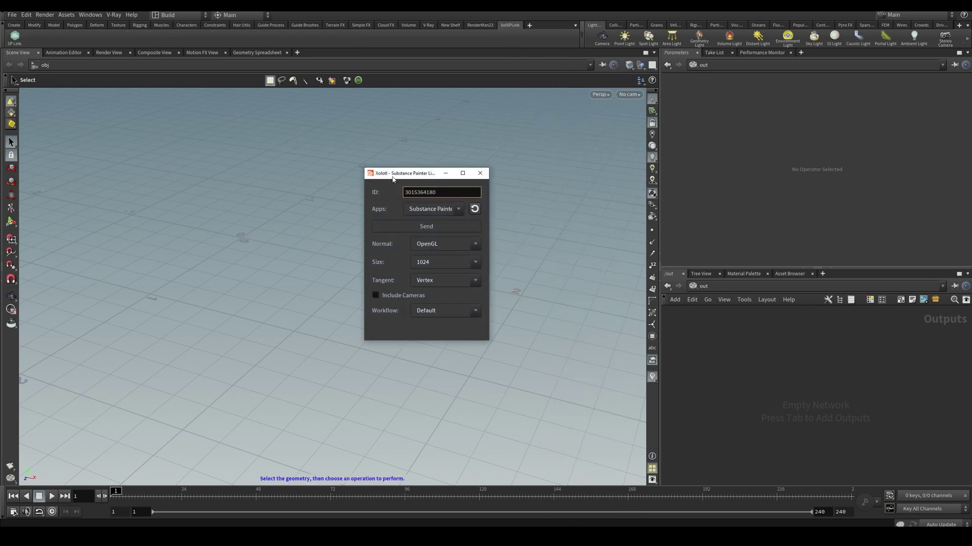
{"action": "mouse_move", "coordinate": [395, 177]}
{"action": "left_mouse_down"}
{"action": "mouse_move", "coordinate": [258, 115]}
{"action": "mouse_move", "coordinate": [202, 155]}
{"action": "left_mouse_up"}
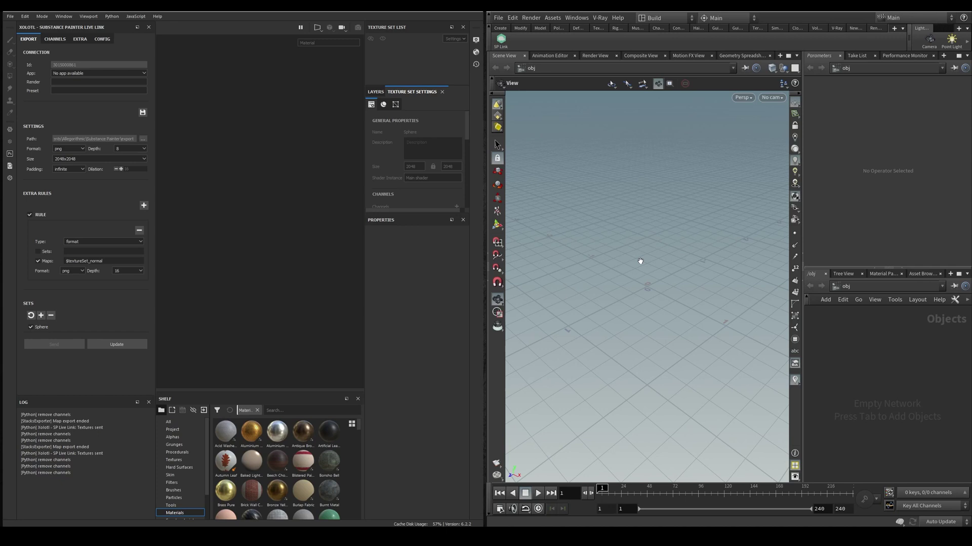
- Reopen the SP Link dialog so it connects to the running Substance Painter
{"action": "left_click", "coordinate": [501, 40]}
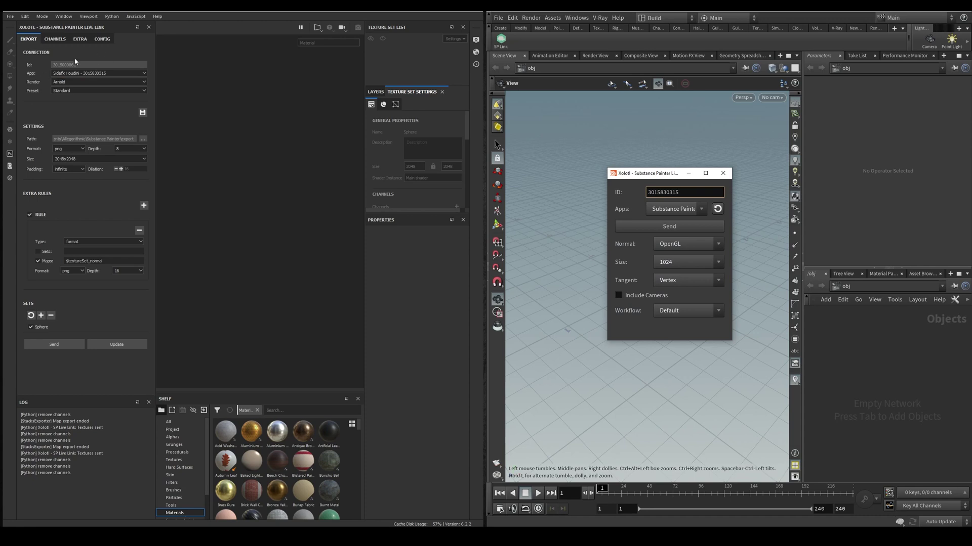
{"action": "left_click", "coordinate": [722, 173]}
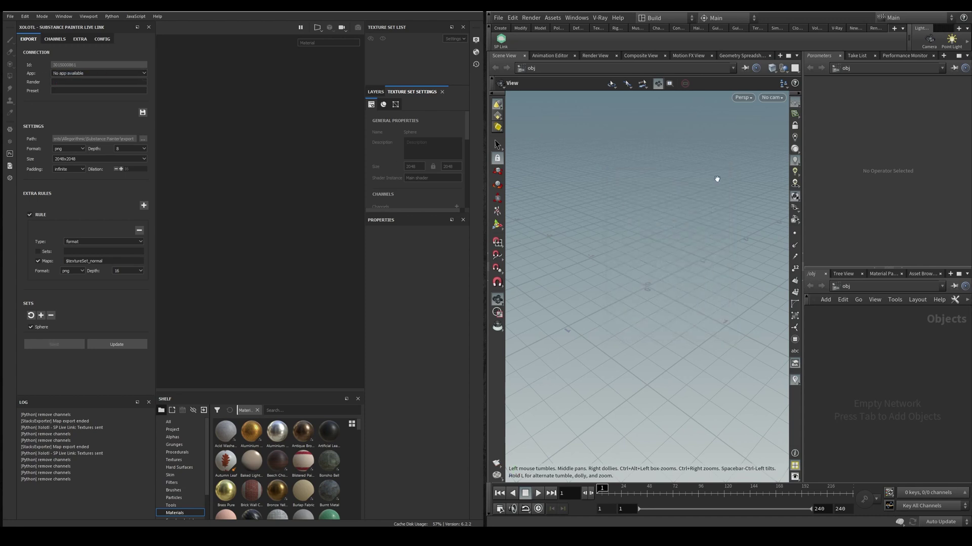
{"action": "left_click", "coordinate": [501, 41]}
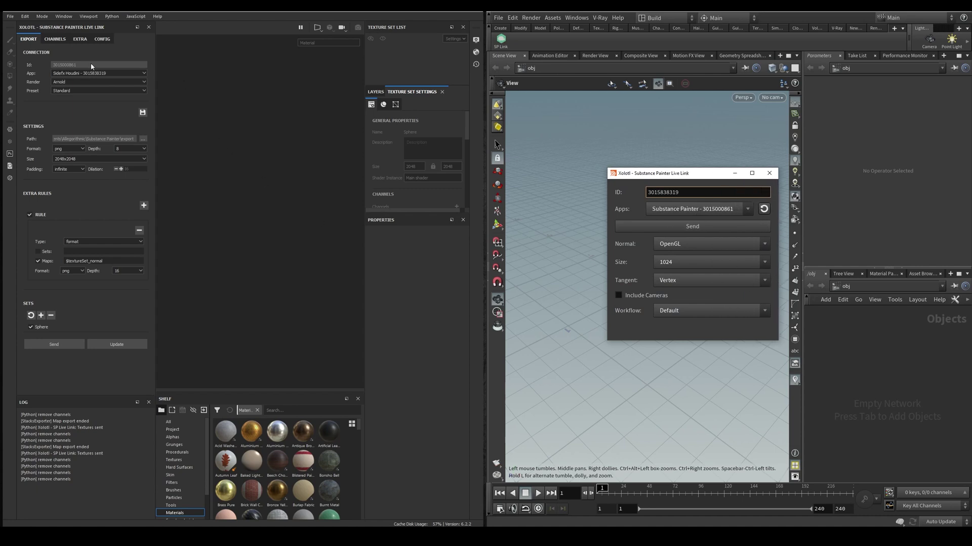
- Confirm the export targets Houdini with Arnold, the Standard preset, and Substance Painter as link
{"action": "left_click", "coordinate": [114, 73]}
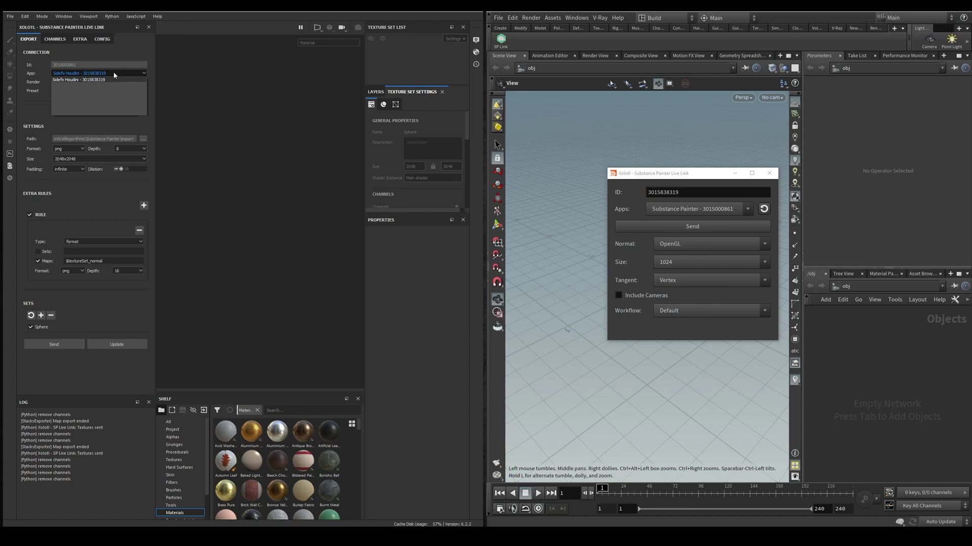
{"action": "left_click", "coordinate": [115, 80]}
{"action": "left_click", "coordinate": [114, 81]}
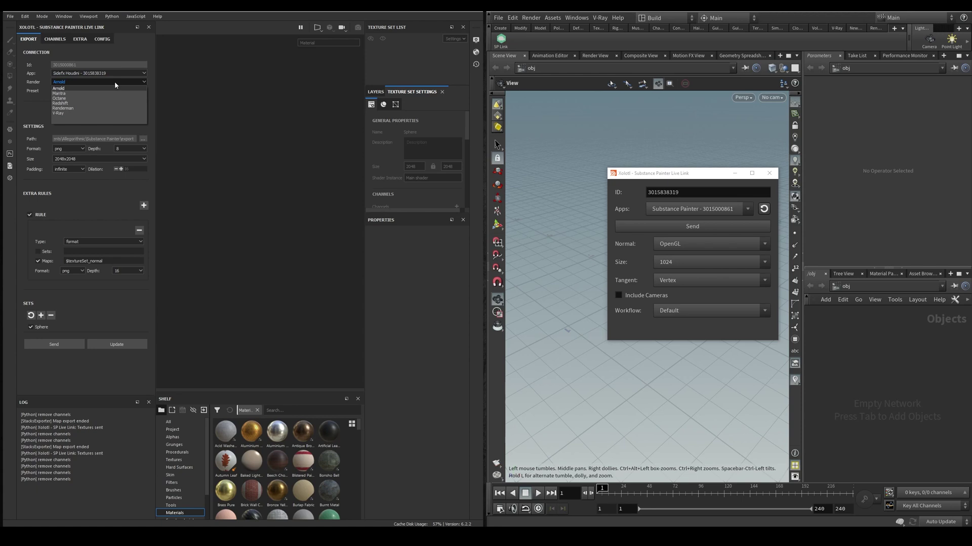
{"action": "left_click", "coordinate": [115, 82]}
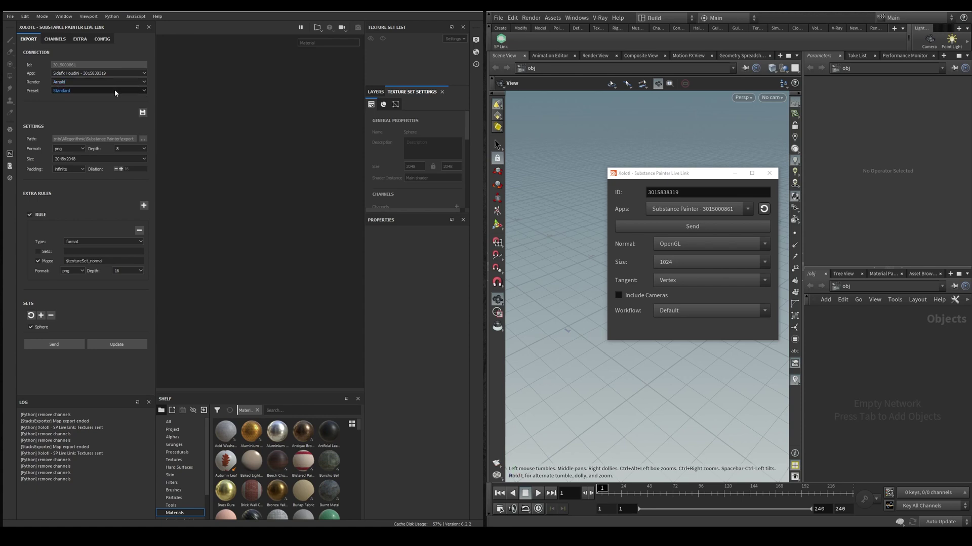
{"action": "left_click", "coordinate": [114, 91]}
{"action": "left_click", "coordinate": [115, 89]}
{"action": "left_click", "coordinate": [748, 208]}
{"action": "left_click", "coordinate": [748, 208]}
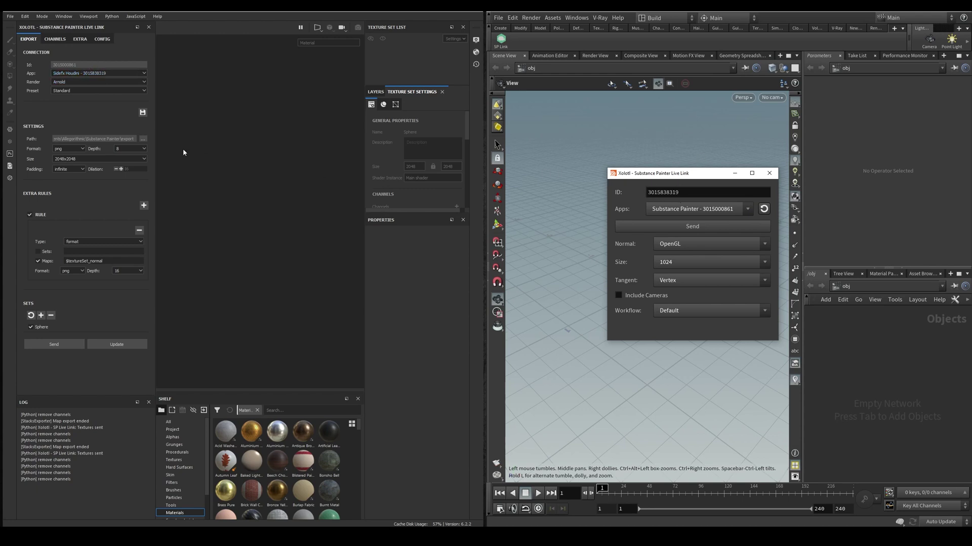
- Switch the export renderer to V-Ray and review the CHANNELS mapping
{"action": "left_click", "coordinate": [75, 85]}
{"action": "left_click", "coordinate": [75, 82]}
{"action": "left_click", "coordinate": [74, 91]}
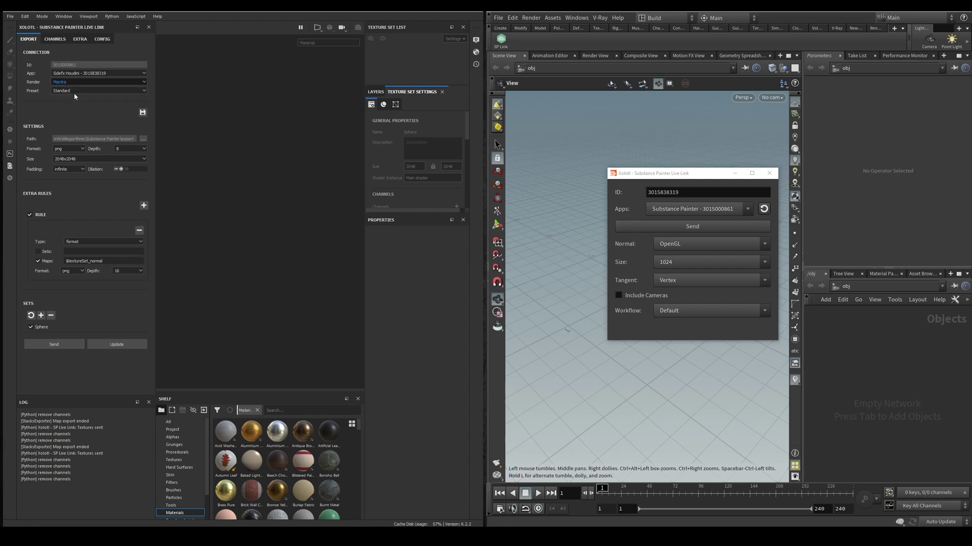
{"action": "left_click", "coordinate": [55, 40]}
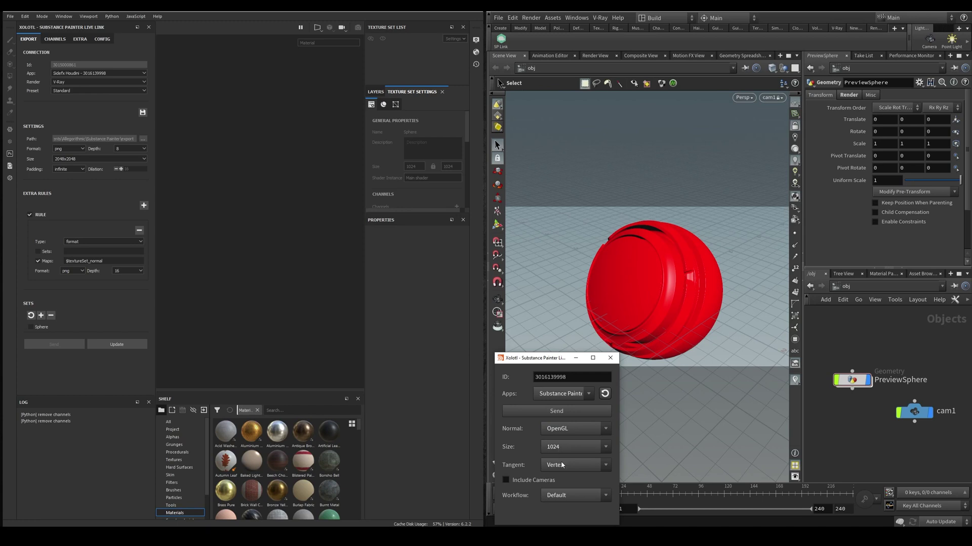
- Keep the Default workflow and select the red PreviewSphere with its Render parameters showing
{"action": "left_click", "coordinate": [576, 497]}
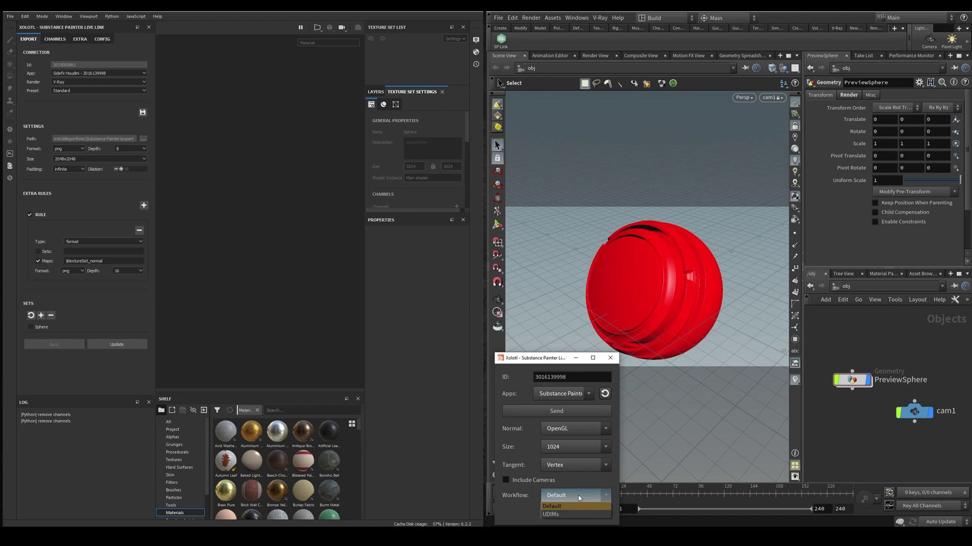
{"action": "left_click", "coordinate": [578, 499]}
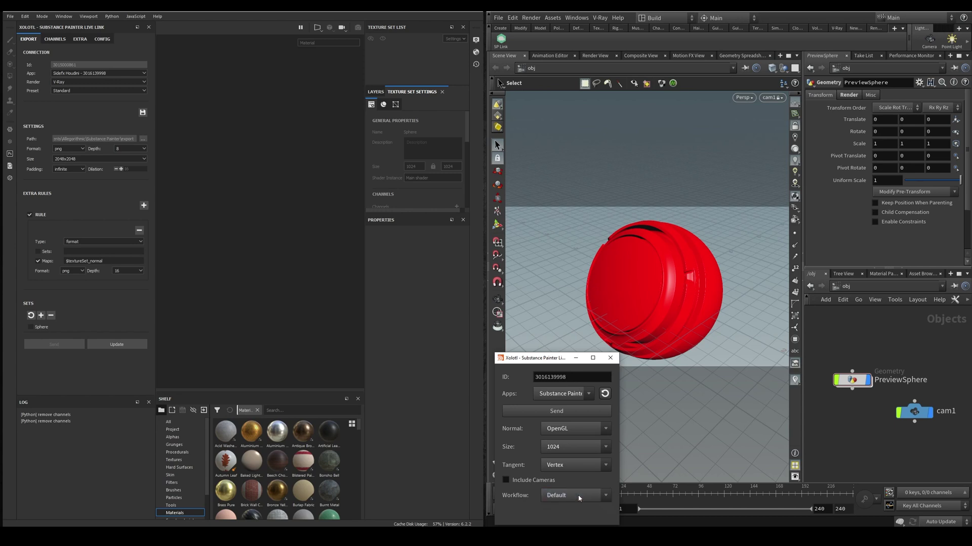
{"action": "left_click", "coordinate": [849, 95]}
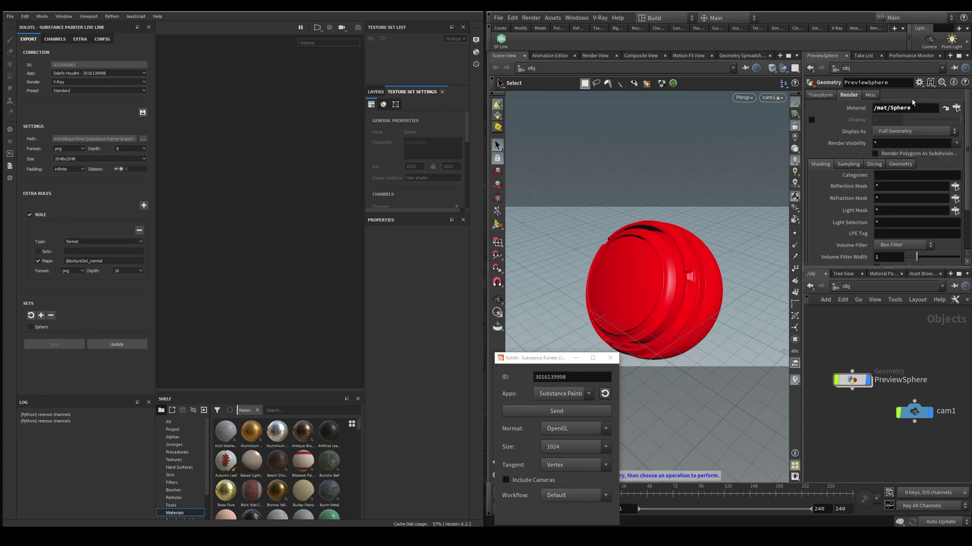
{"action": "left_click", "coordinate": [698, 256]}
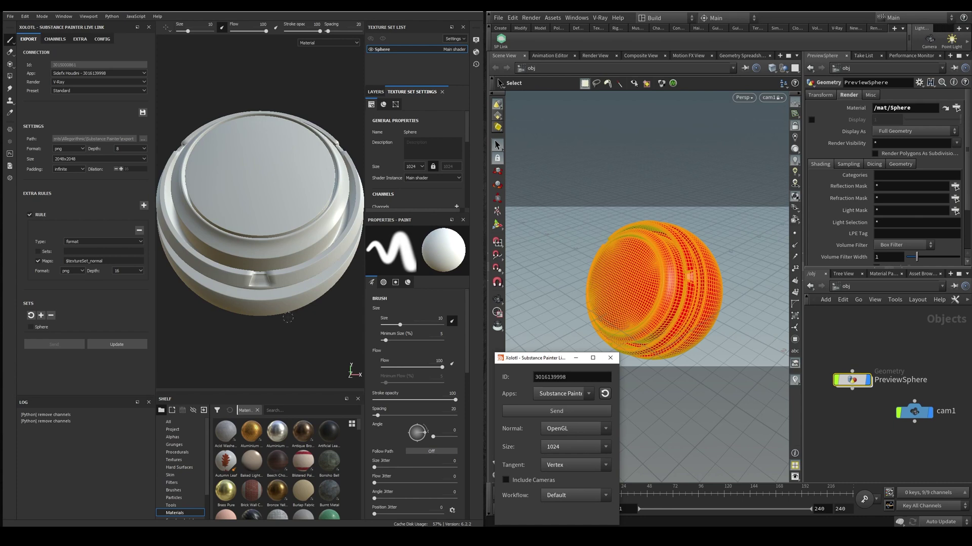
- Orbit around the imported sphere mesh and check the Live Link CONFIG and EXPORT tabs
{"action": "scroll", "coordinate": [305, 122], "scroll_direction": "down", "scroll_amount": 2}
{"action": "left_click_drag", "start_coordinate": [305, 122], "coordinate": [245, 126], "text": "alt"}
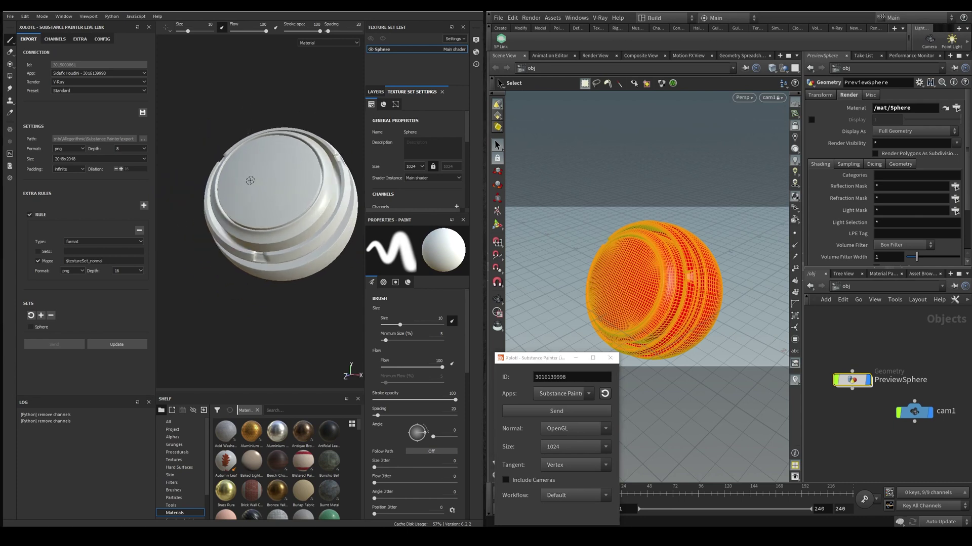
{"action": "left_click", "coordinate": [101, 39]}
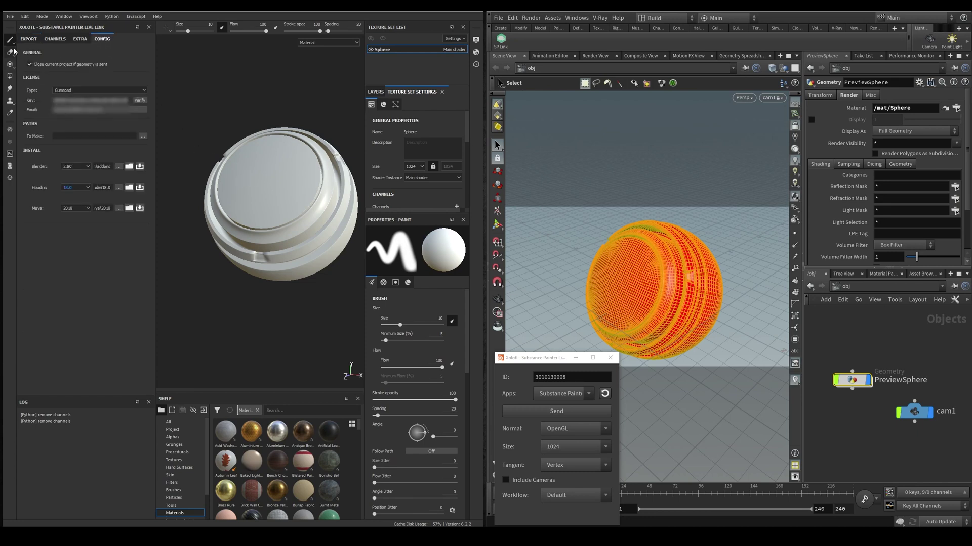
{"action": "left_click", "coordinate": [31, 39]}
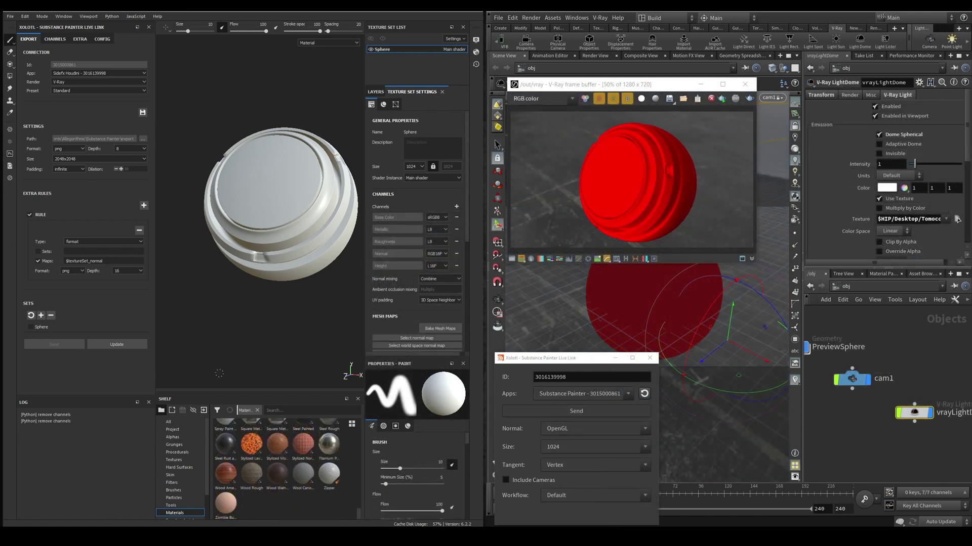
- Apply Stylized Lava to the sphere and add an Emissive channel to its texture set
{"action": "left_click_drag", "start_coordinate": [251, 444], "coordinate": [283, 243]}
{"action": "left_click", "coordinate": [457, 206]}
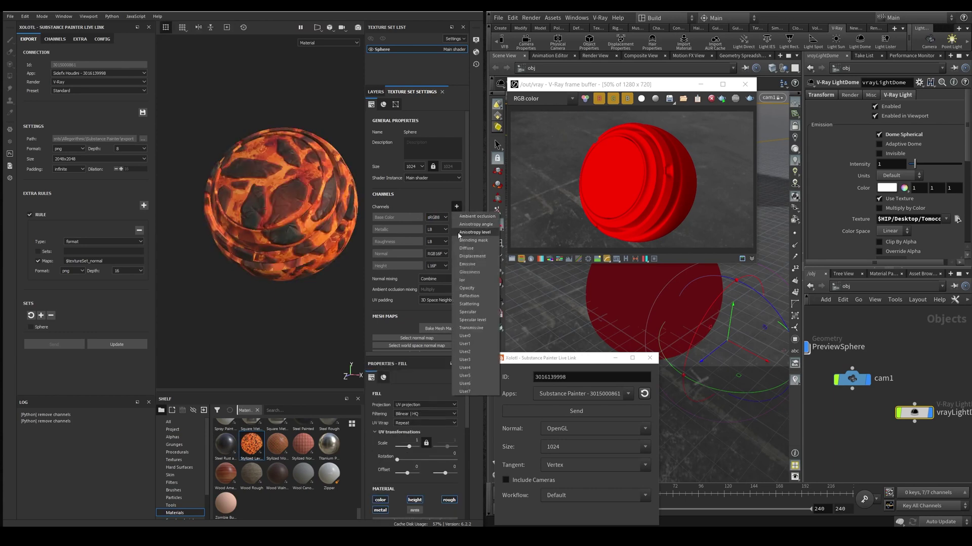
{"action": "left_click", "coordinate": [463, 268]}
- Tick Emissive in the Live Link CHANNELS mapping so emissive maps are exported
{"action": "left_click", "coordinate": [55, 40]}
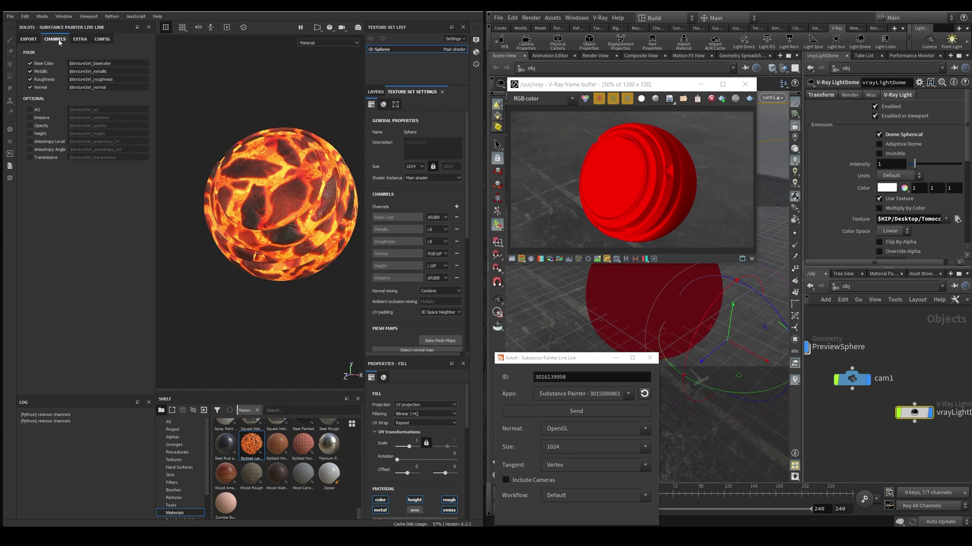
{"action": "left_click", "coordinate": [40, 118]}
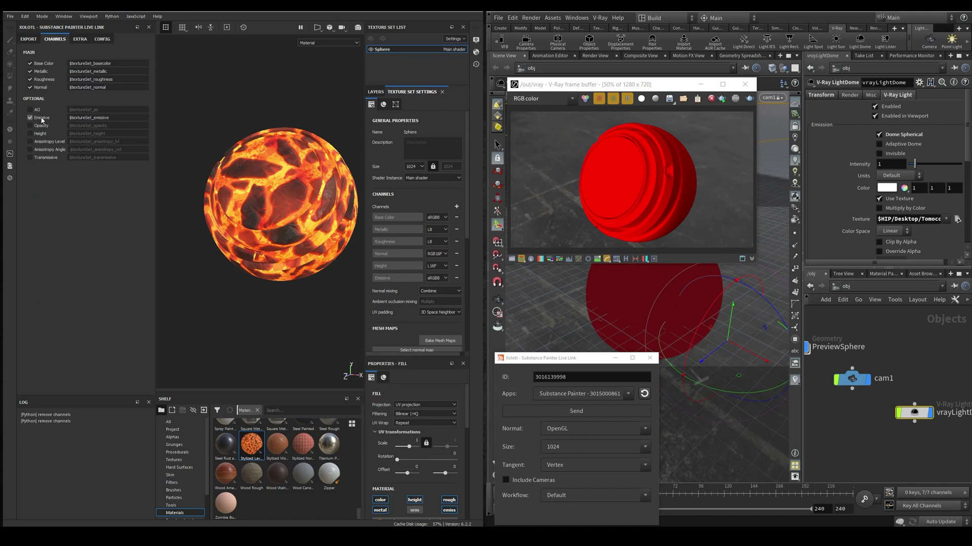
{"action": "left_click", "coordinate": [28, 39]}
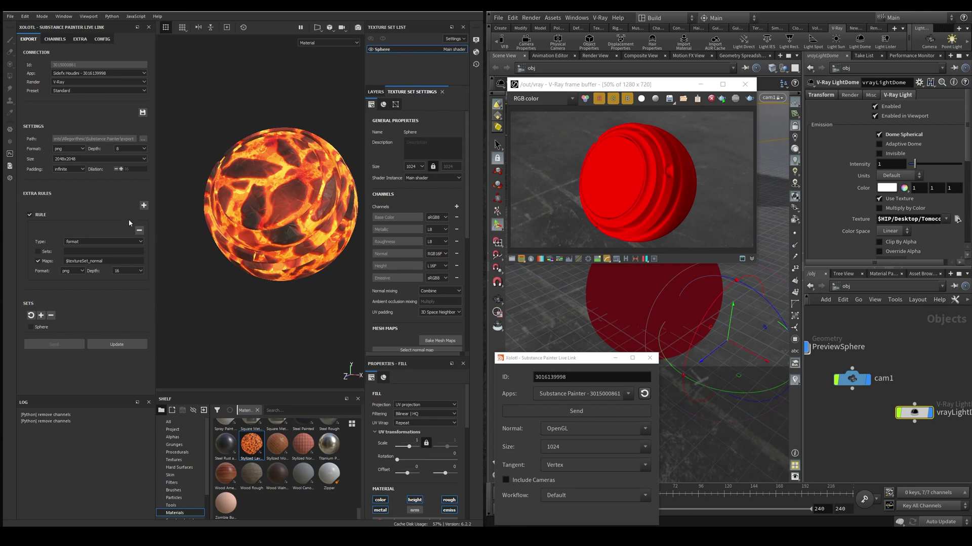
{"action": "left_click", "coordinate": [80, 83]}
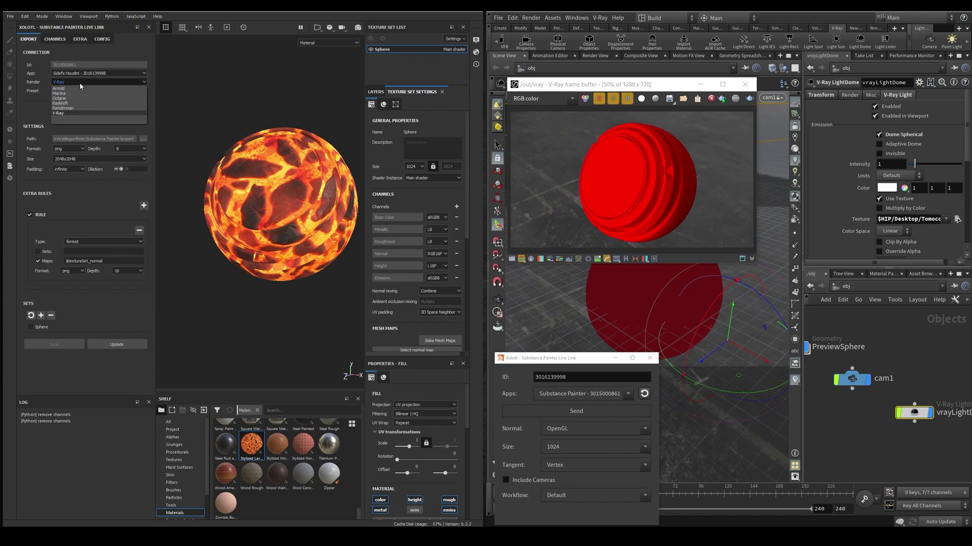
{"action": "left_click", "coordinate": [80, 84]}
{"action": "left_click", "coordinate": [85, 90]}
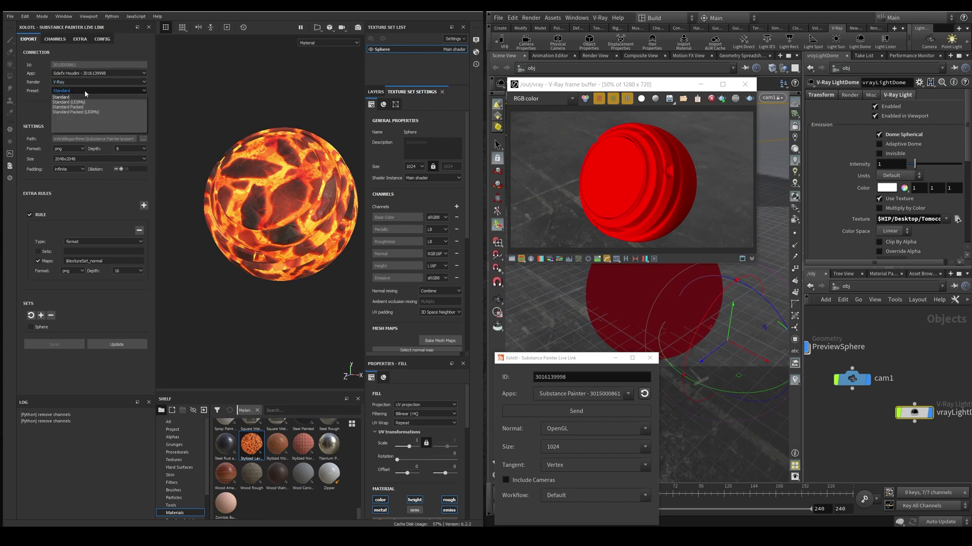
{"action": "left_click", "coordinate": [85, 91]}
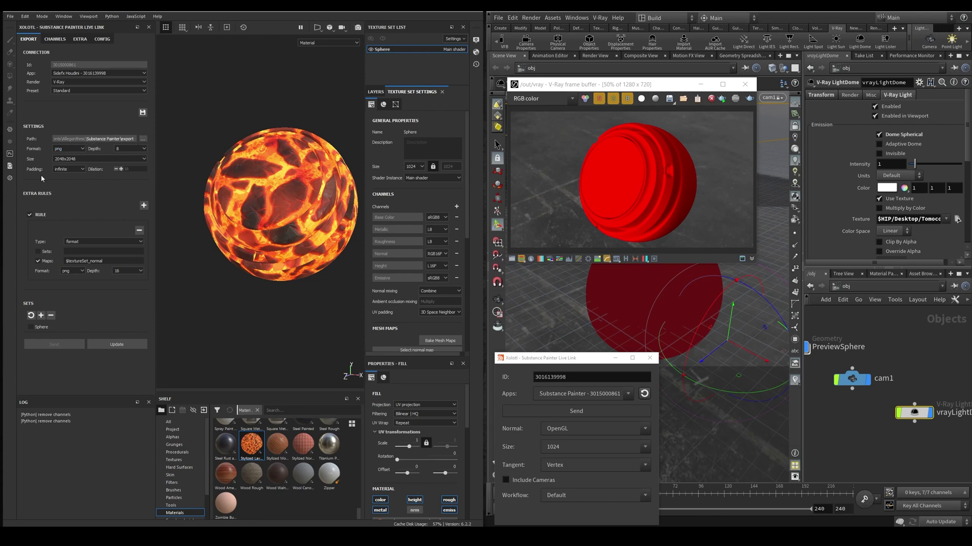
{"action": "left_click", "coordinate": [67, 149]}
{"action": "left_click", "coordinate": [65, 156]}
{"action": "left_click", "coordinate": [127, 149]}
{"action": "left_click", "coordinate": [126, 152]}
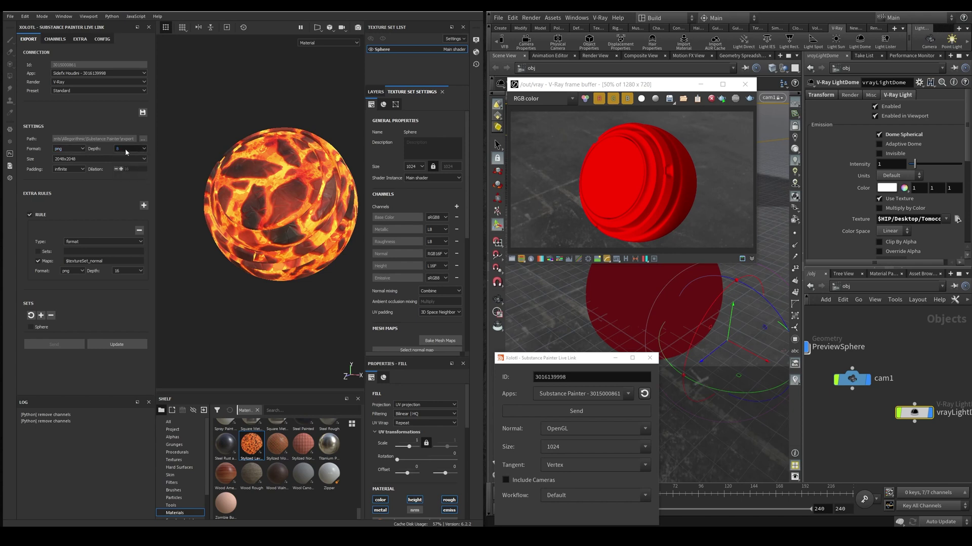
{"action": "left_click", "coordinate": [100, 159]}
{"action": "left_click", "coordinate": [100, 160]}
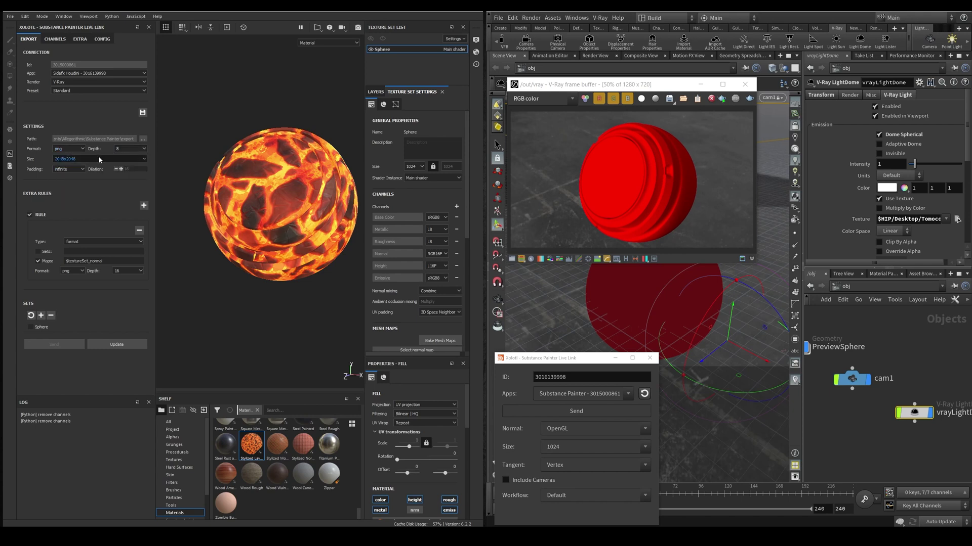
{"action": "left_click", "coordinate": [85, 170]}
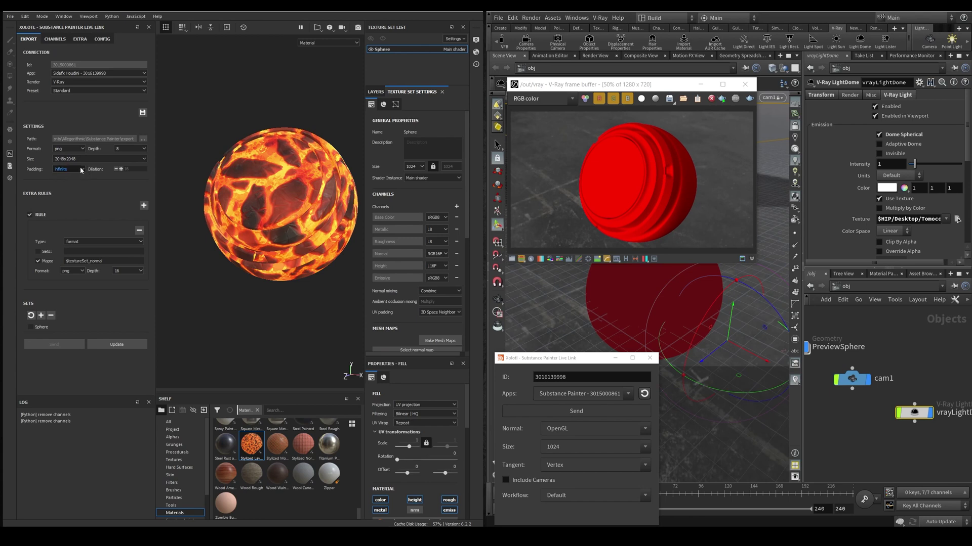
{"action": "left_click", "coordinate": [86, 170]}
{"action": "left_click", "coordinate": [129, 271]}
{"action": "left_click", "coordinate": [129, 275]}
{"action": "left_click", "coordinate": [144, 205]}
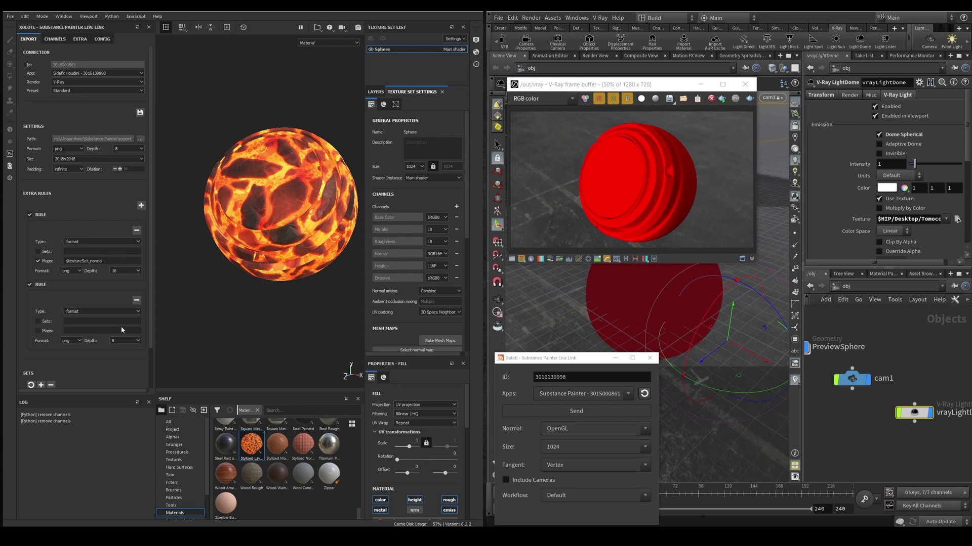
{"action": "left_click", "coordinate": [101, 313]}
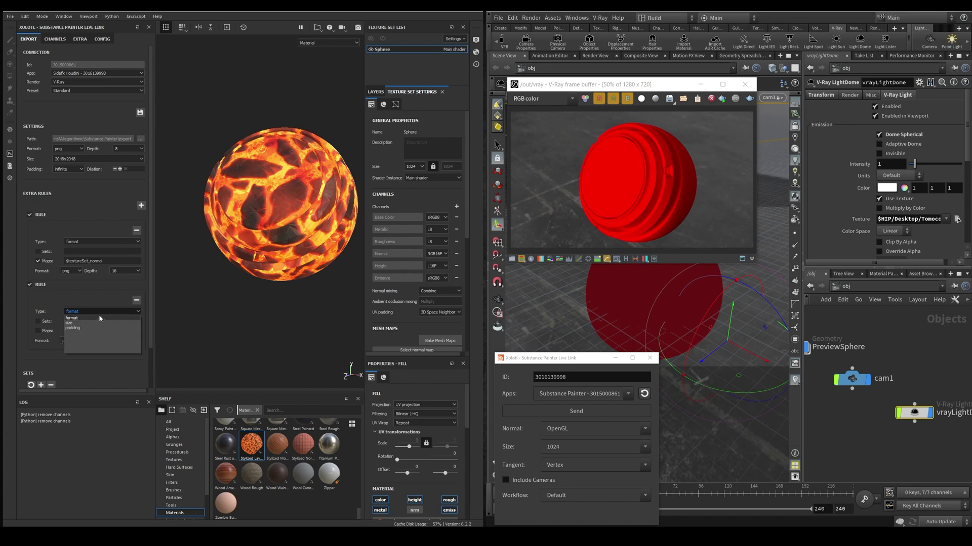
{"action": "left_click", "coordinate": [99, 323]}
{"action": "left_click", "coordinate": [101, 310]}
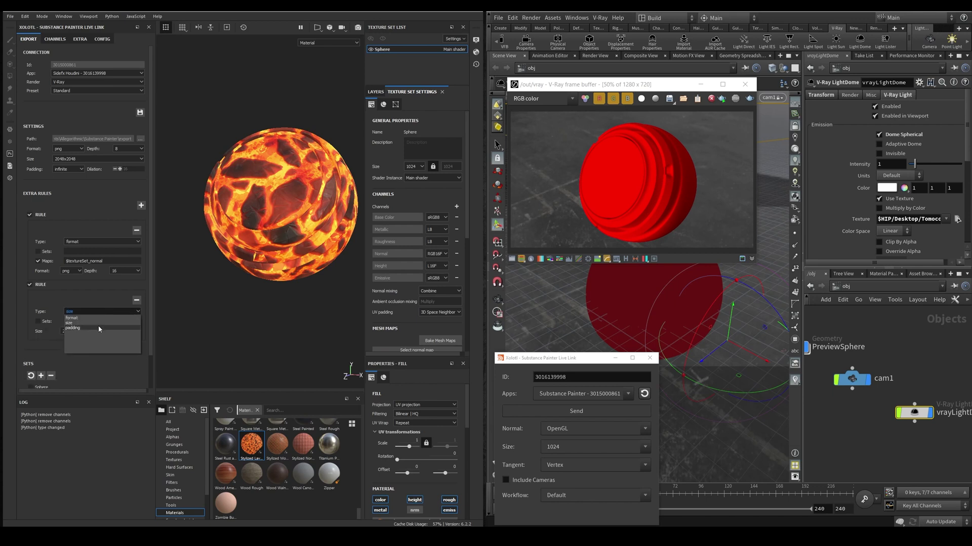
{"action": "left_click", "coordinate": [98, 328]}
{"action": "left_click", "coordinate": [137, 300]}
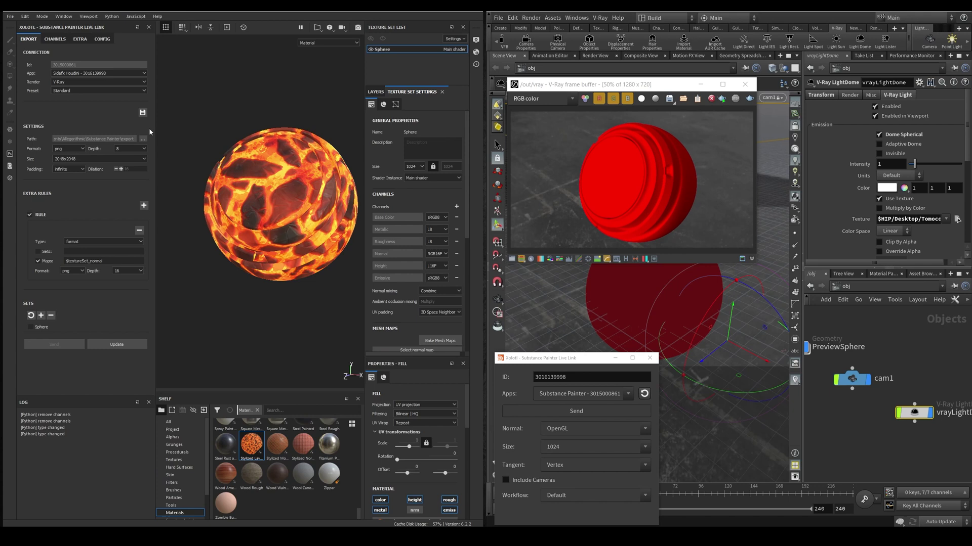
- Include the Sphere texture set in the Live Link export, verify the Houdini material path, and select the sphere in Houdini
{"action": "left_click", "coordinate": [31, 327]}
{"action": "left_click", "coordinate": [80, 40]}
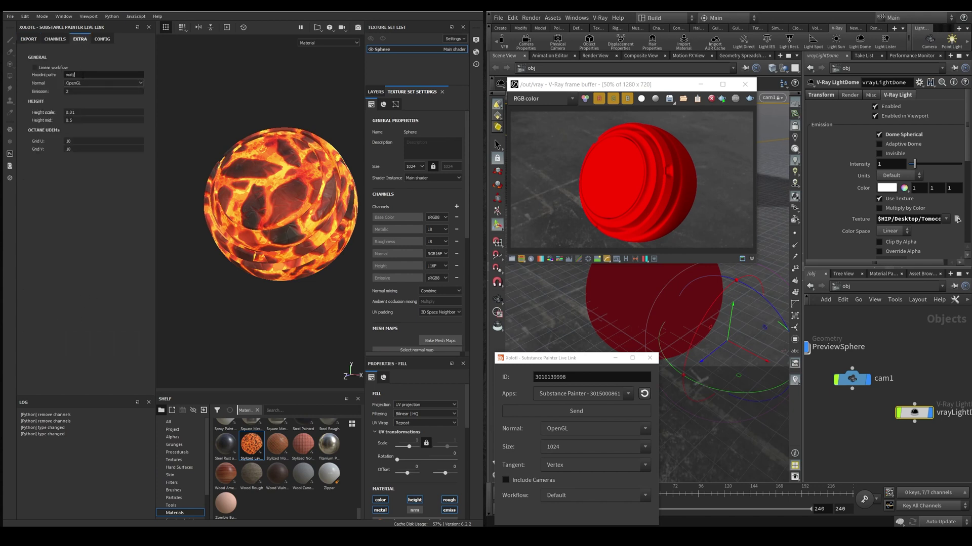
{"action": "left_click_drag", "start_coordinate": [82, 74], "coordinate": [58, 78]}
{"action": "key", "text": "s"}
{"action": "left_click", "coordinate": [633, 292]}
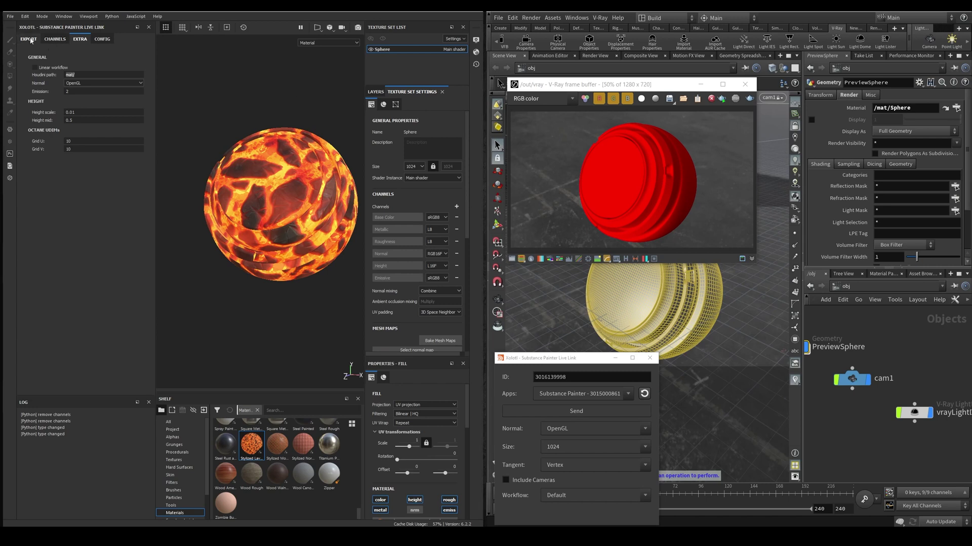
{"action": "left_click", "coordinate": [28, 42]}
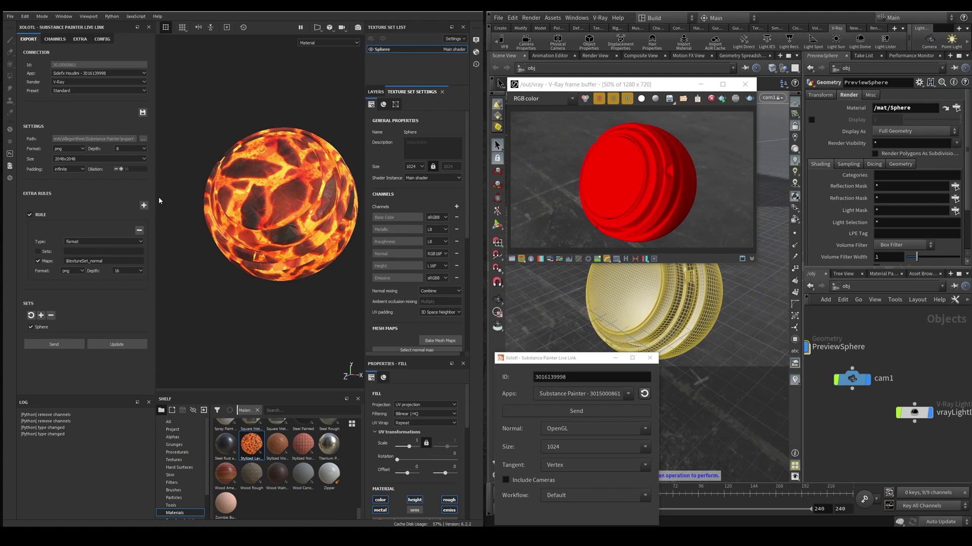
- Send the lava textures to Houdini and start a V-Ray render of the sphere
{"action": "left_click", "coordinate": [55, 344]}
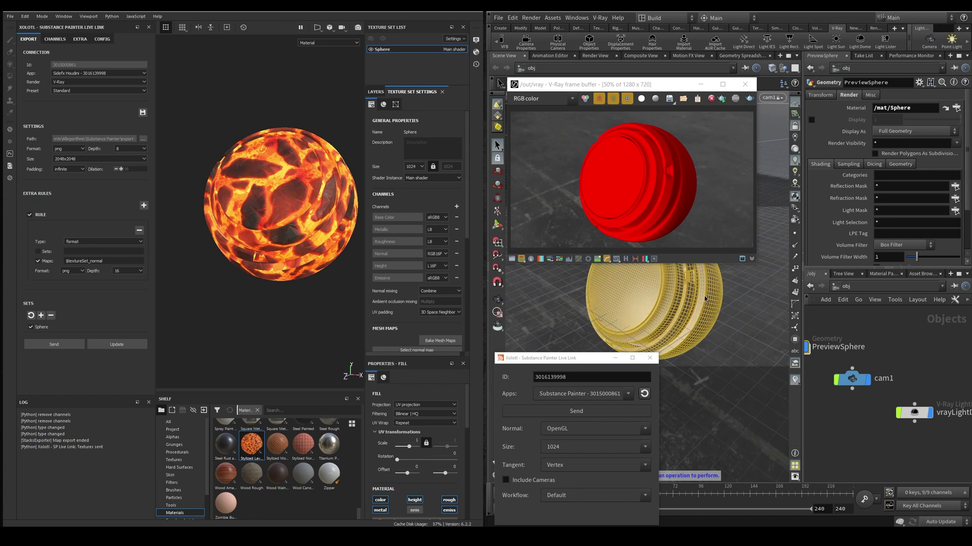
{"action": "left_click", "coordinate": [721, 99]}
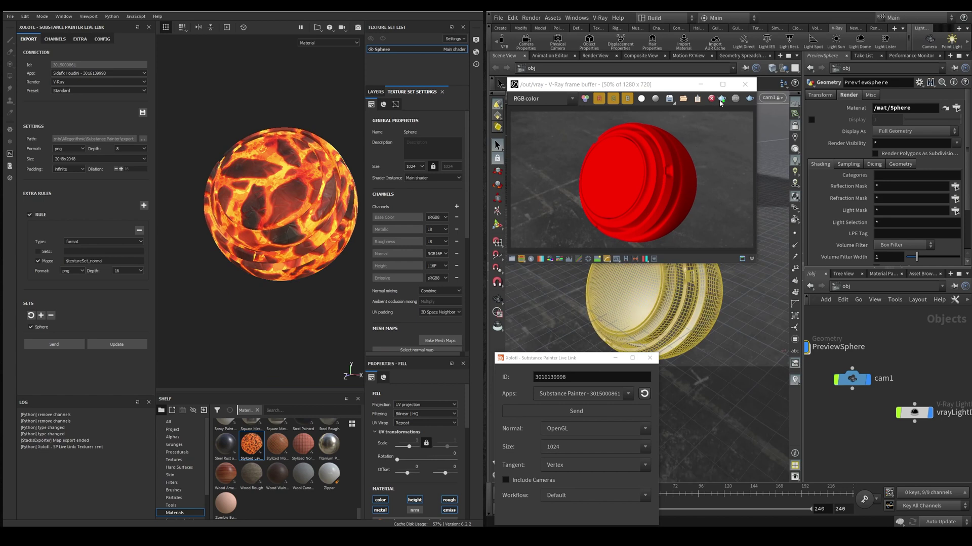